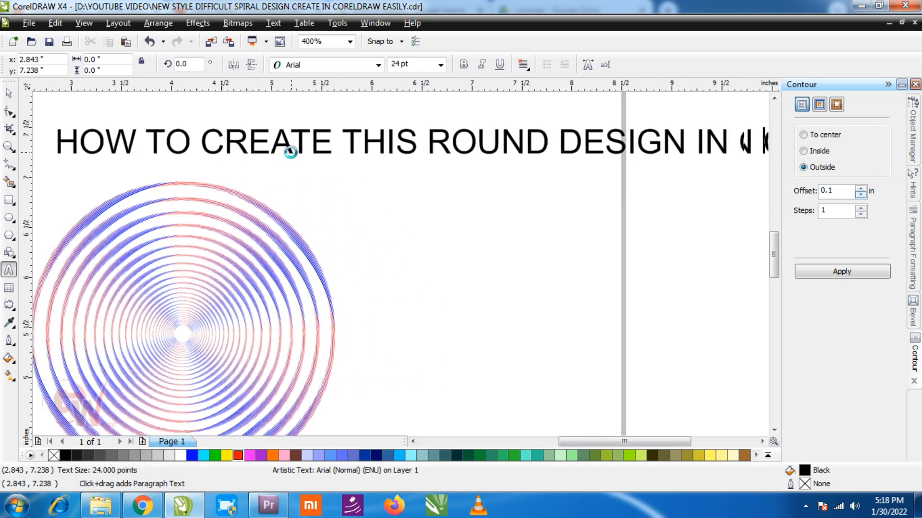
Finish typing the title so it reads "HOW TO CREATE THIS ROUND DESIGN IN CORELDRAW EASILY" on two lines
{"action": "type", "text": "RELDRAW"}
{"action": "key", "text": "Return"}
{"action": "type", "text": "E"}
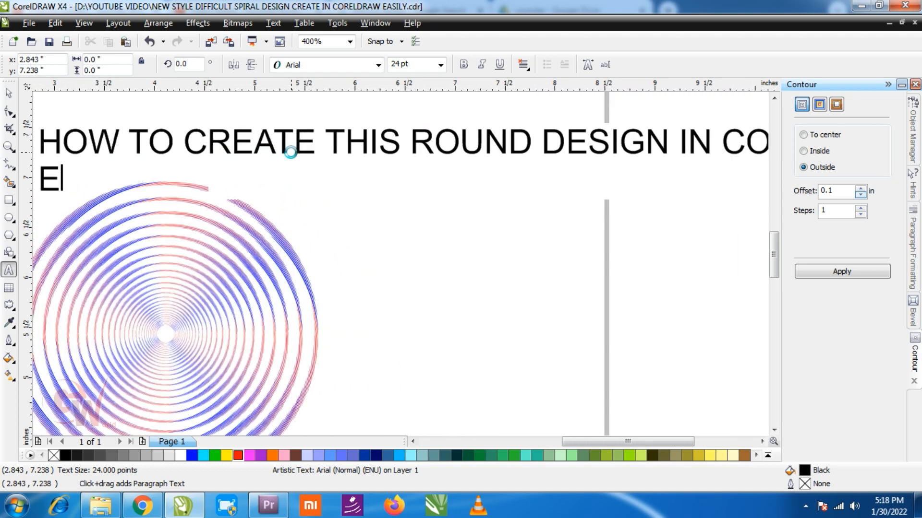
{"action": "type", "text": "ASILY"}
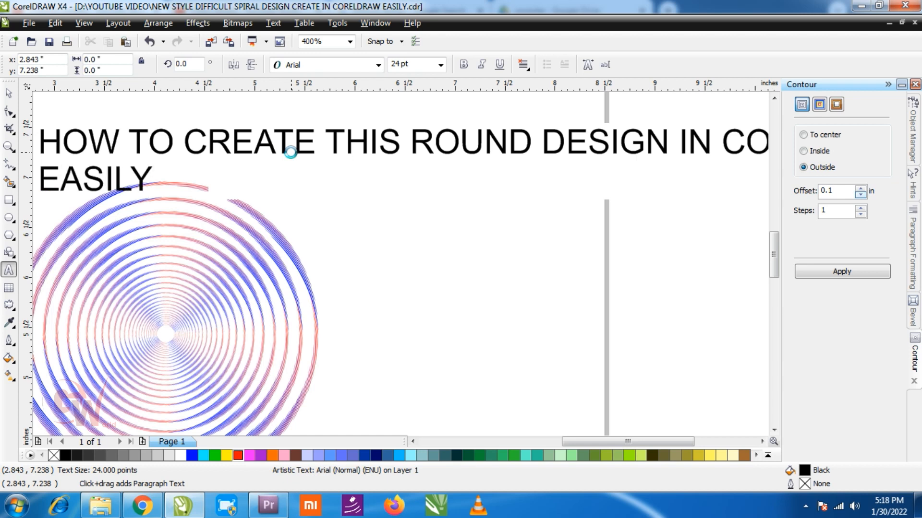
Select all the title text and reduce its font size in several steps
{"action": "key", "text": "ctrl+a"}
{"action": "key", "text": "ctrl+KP_4"}
{"action": "key", "text": "ctrl+KP_4"}
{"action": "key", "text": "ctrl+KP_4"}
{"action": "key", "text": "ctrl+KP_4"}
{"action": "key", "text": "ctrl+KP_4"}
{"action": "key", "text": "ctrl+KP_4"}
{"action": "key", "text": "ctrl+KP_4"}
{"action": "key", "text": "ctrl+KP_2"}
{"action": "key", "text": "ctrl+KP_2"}
{"action": "key", "text": "ctrl+KP_2"}
{"action": "key", "text": "ctrl+KP_2"}
{"action": "key", "text": "ctrl+KP_2"}
{"action": "key", "text": "ctrl+KP_2"}
{"action": "key", "text": "ctrl+space"}
Select the title together with the round sample design and center-align them vertically
{"action": "scroll", "coordinate": [337, 248], "scroll_direction": "down", "scroll_amount": 1}
{"action": "key", "text": "F2"}
{"action": "left_click_drag", "start_coordinate": [202, 187], "coordinate": [474, 383]}
{"action": "left_click", "coordinate": [384, 216], "text": "shift"}
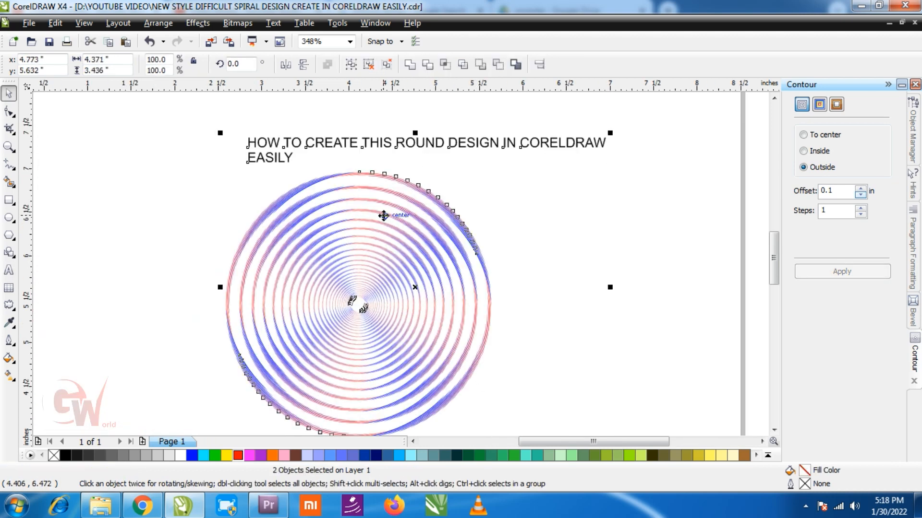
{"action": "key", "text": "c"}
{"action": "left_click", "coordinate": [569, 249]}
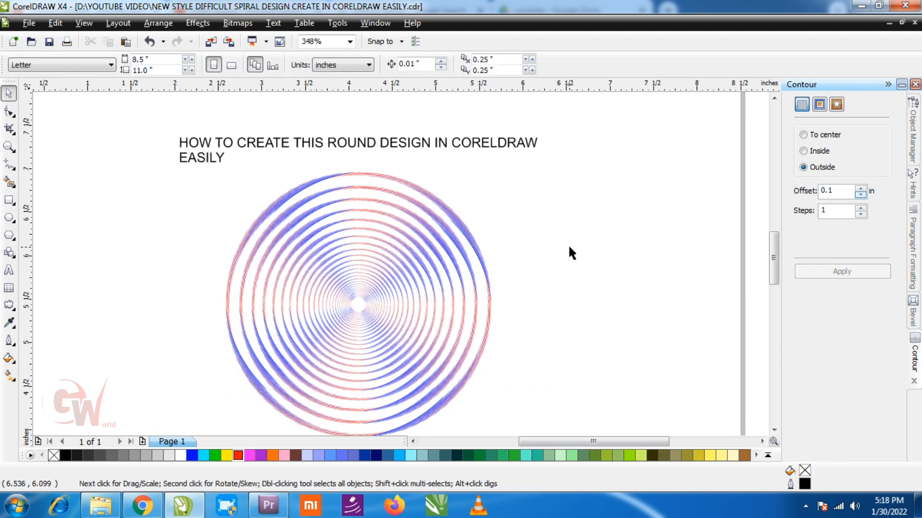
Select the title and sample design and move them off the page to the left
{"action": "scroll", "coordinate": [567, 251], "scroll_direction": "up", "scroll_amount": 1}
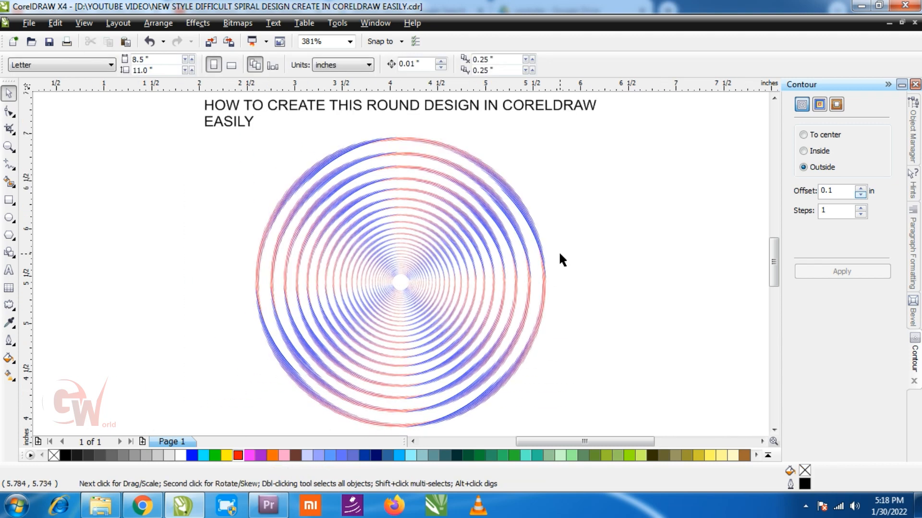
{"action": "scroll", "coordinate": [399, 261], "scroll_direction": "down", "scroll_amount": 1}
{"action": "left_click_drag", "start_coordinate": [251, 199], "coordinate": [563, 407]}
{"action": "left_click_drag", "start_coordinate": [458, 317], "coordinate": [99, 301]}
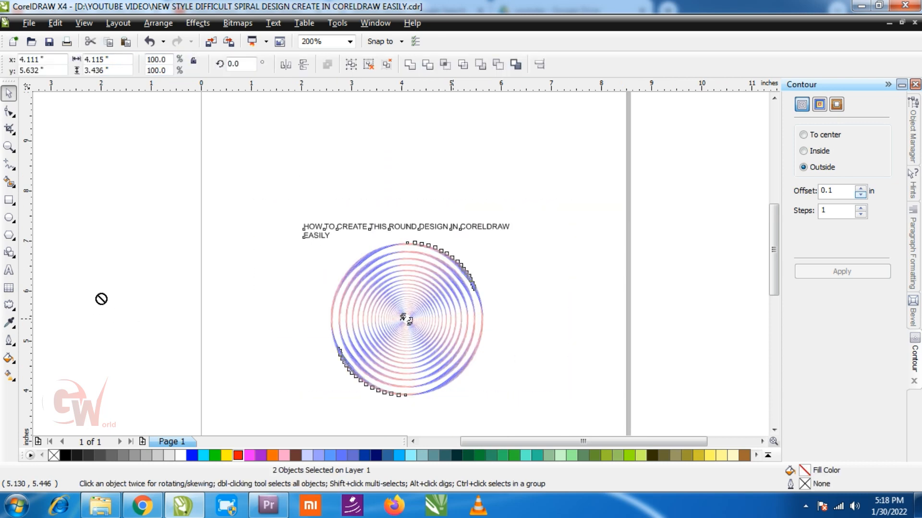
{"action": "left_click_drag", "start_coordinate": [382, 323], "coordinate": [67, 283]}
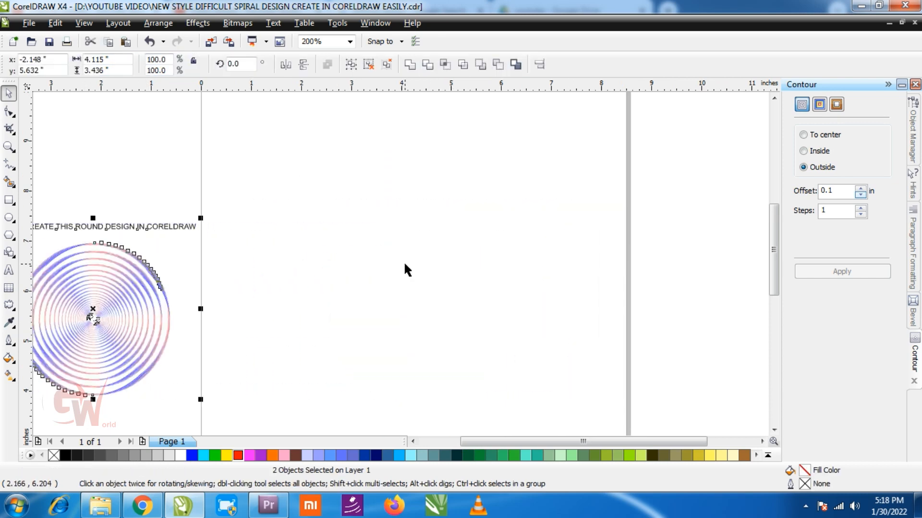
Draw a circle about 3.3 inches in diameter on the empty page
{"action": "left_click", "coordinate": [406, 259]}
{"action": "key", "text": "F2"}
{"action": "left_click_drag", "start_coordinate": [235, 206], "coordinate": [598, 383]}
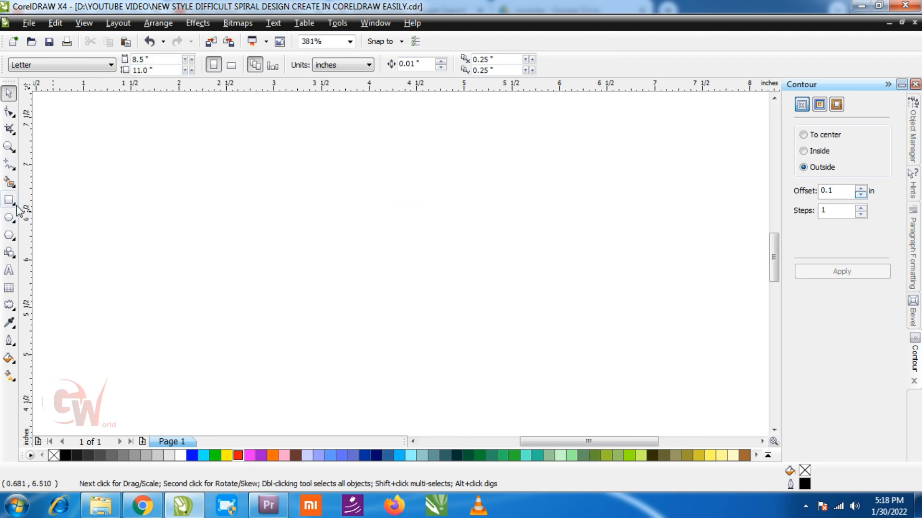
{"action": "left_click", "coordinate": [8, 217]}
{"action": "left_click_drag", "start_coordinate": [193, 135], "coordinate": [507, 358]}
{"action": "key", "text": "space"}
{"action": "key", "text": "F3"}
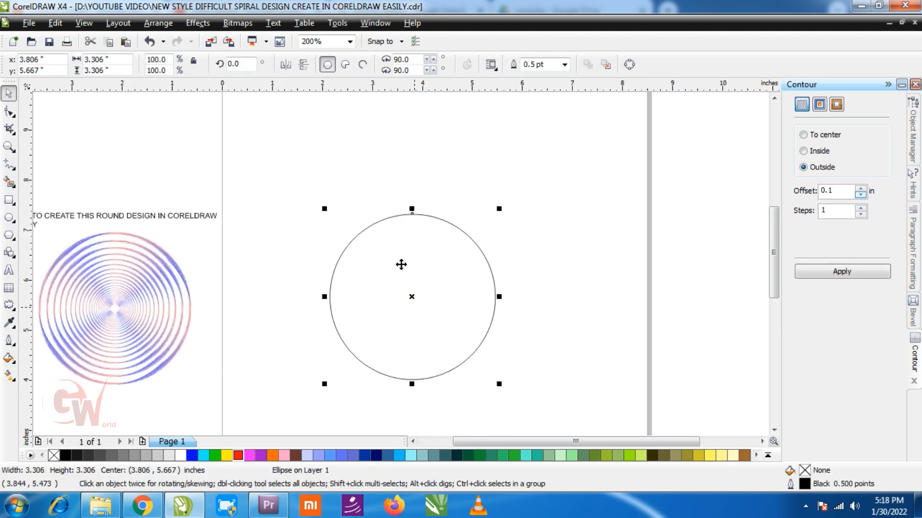
Convert the circle to curves
{"action": "scroll", "coordinate": [402, 265], "scroll_direction": "up", "scroll_amount": 1}
{"action": "left_click", "coordinate": [158, 23]}
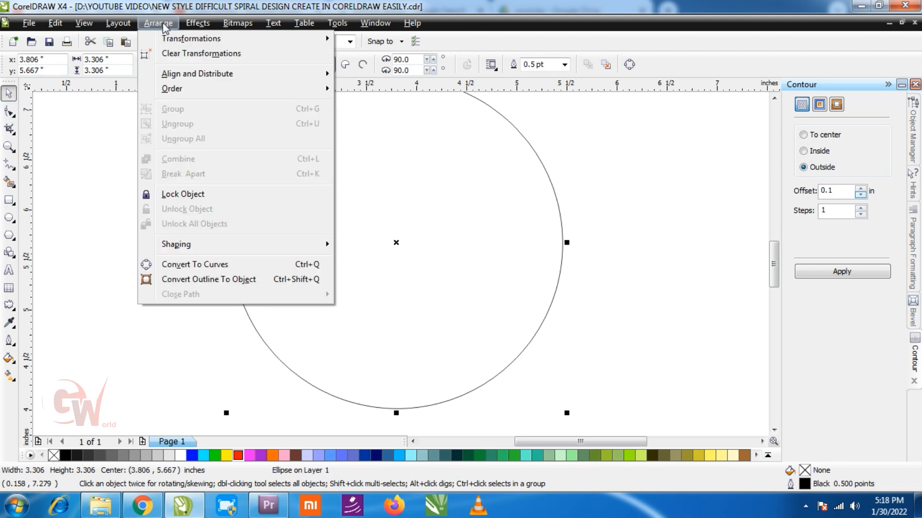
{"action": "left_click", "coordinate": [232, 264]}
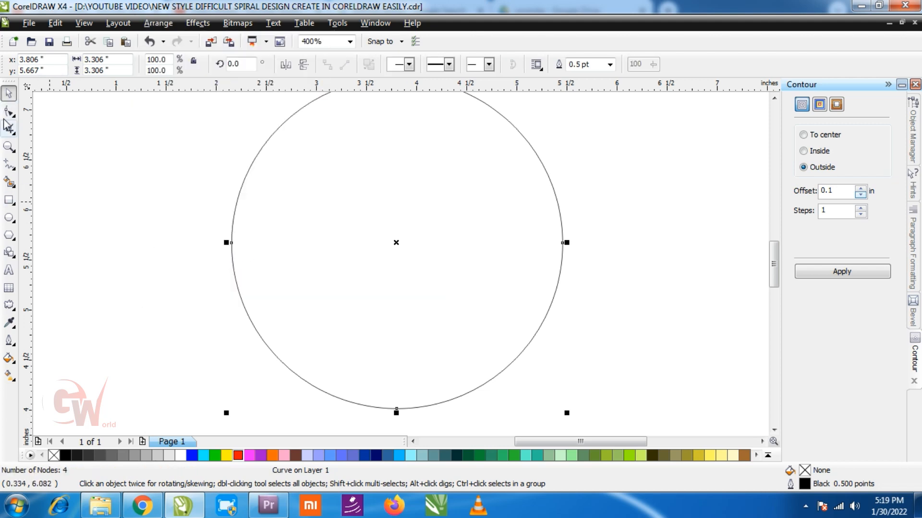
Delete the circle's bottom and left nodes so only a quarter arc remains
{"action": "left_click", "coordinate": [8, 111]}
{"action": "left_click_drag", "start_coordinate": [401, 350], "coordinate": [375, 431]}
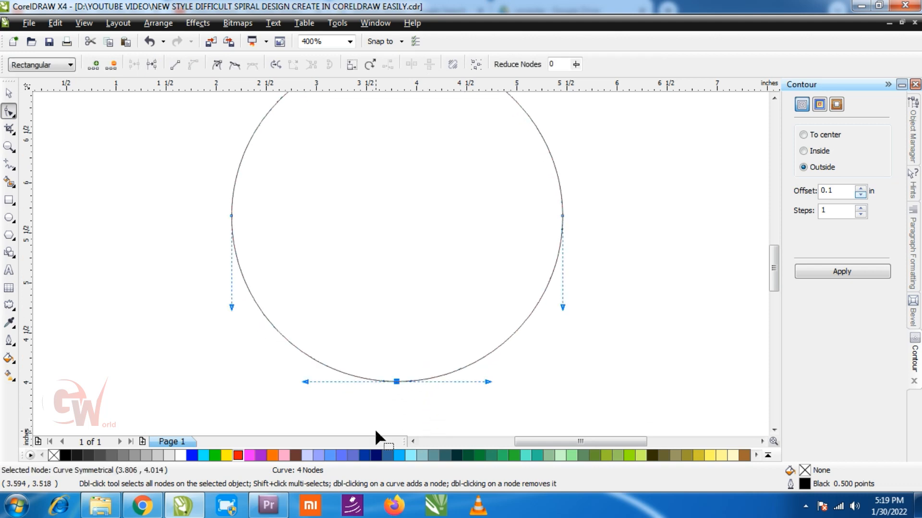
{"action": "left_click", "coordinate": [152, 64]}
{"action": "left_click_drag", "start_coordinate": [415, 361], "coordinate": [378, 411]}
{"action": "key", "text": "Delete"}
{"action": "left_click", "coordinate": [232, 216]}
{"action": "key", "text": "Delete"}
Draw two small circles below-left of the arc, about 0.09 in and 0.13 in wide
{"action": "scroll", "coordinate": [174, 228], "scroll_direction": "down", "scroll_amount": 2}
{"action": "key", "text": "space"}
{"action": "key", "text": "F2"}
{"action": "left_click_drag", "start_coordinate": [340, 211], "coordinate": [453, 314]}
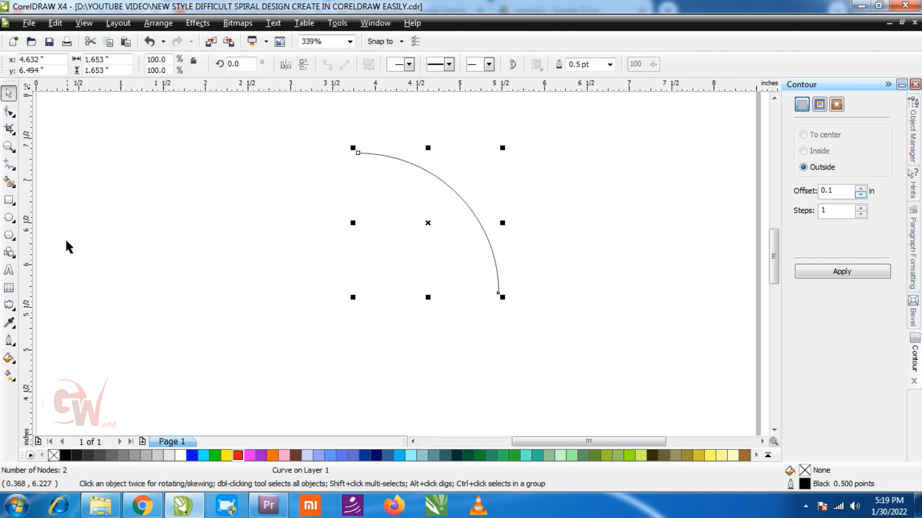
{"action": "left_click", "coordinate": [9, 218]}
{"action": "left_click_drag", "start_coordinate": [138, 225], "coordinate": [262, 356]}
{"action": "key", "text": "space"}
{"action": "key", "text": "ctrl+z"}
{"action": "left_click_drag", "start_coordinate": [144, 231], "coordinate": [238, 375]}
{"action": "left_click", "coordinate": [144, 231], "text": "shift"}
{"action": "left_click", "coordinate": [227, 325]}
{"action": "left_click_drag", "start_coordinate": [227, 326], "coordinate": [253, 356]}
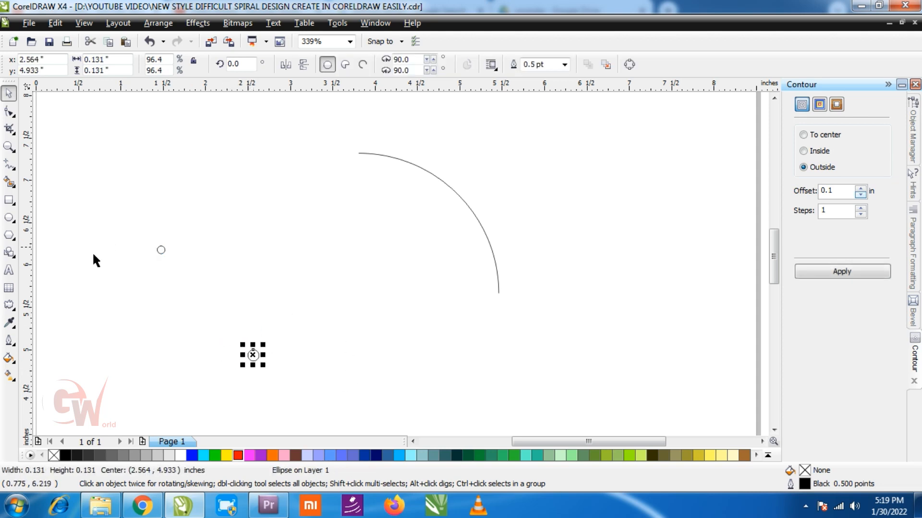
{"action": "left_click", "coordinate": [62, 227]}
{"action": "left_click", "coordinate": [9, 305]}
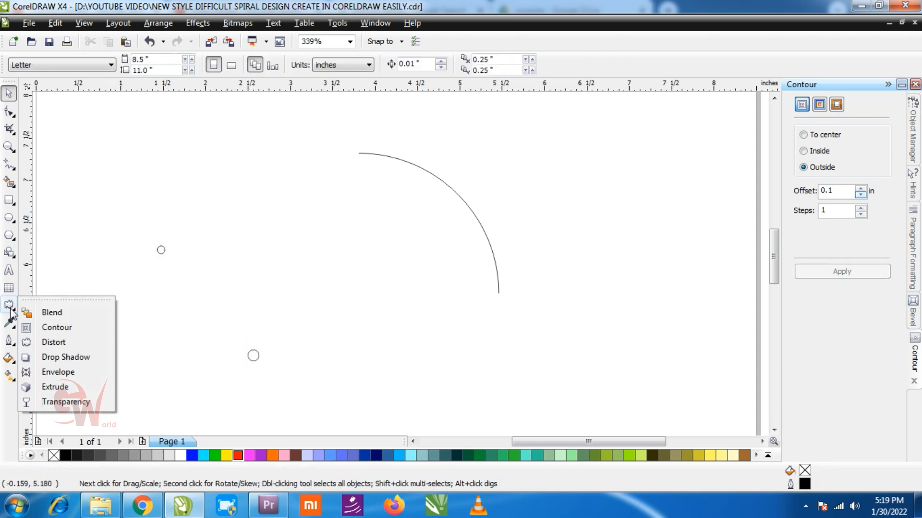
{"action": "left_click", "coordinate": [59, 314]}
{"action": "key", "text": "space"}
{"action": "left_click", "coordinate": [67, 456]}
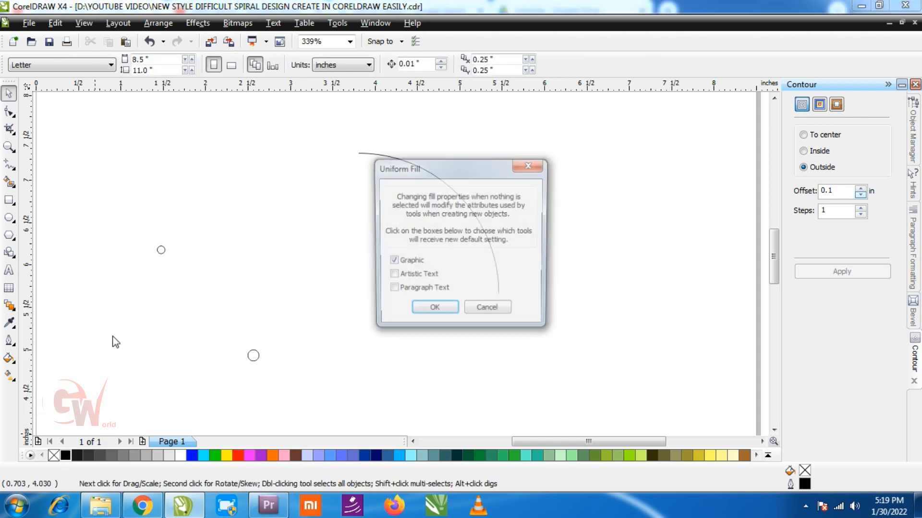
{"action": "left_click", "coordinate": [480, 312]}
Fill the smaller circle green and the larger circle blue
{"action": "left_click", "coordinate": [161, 250]}
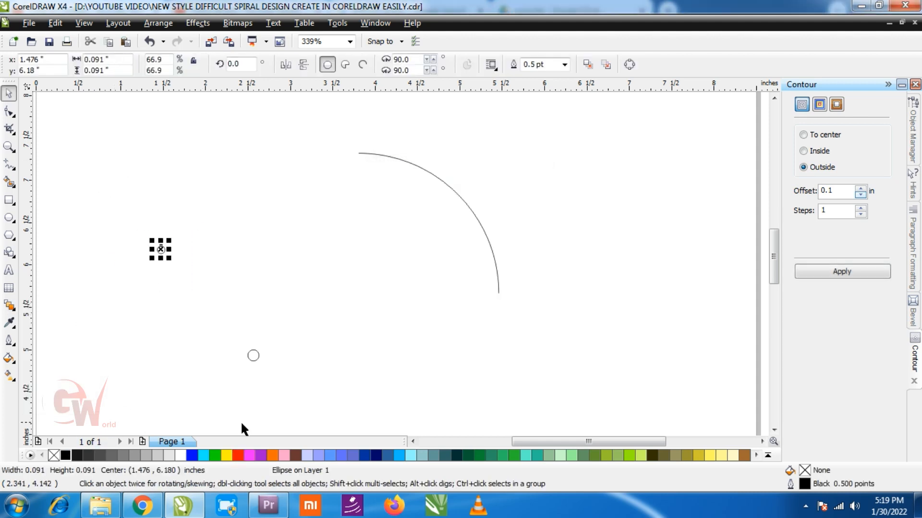
{"action": "left_click", "coordinate": [217, 455]}
{"action": "left_click", "coordinate": [253, 356]}
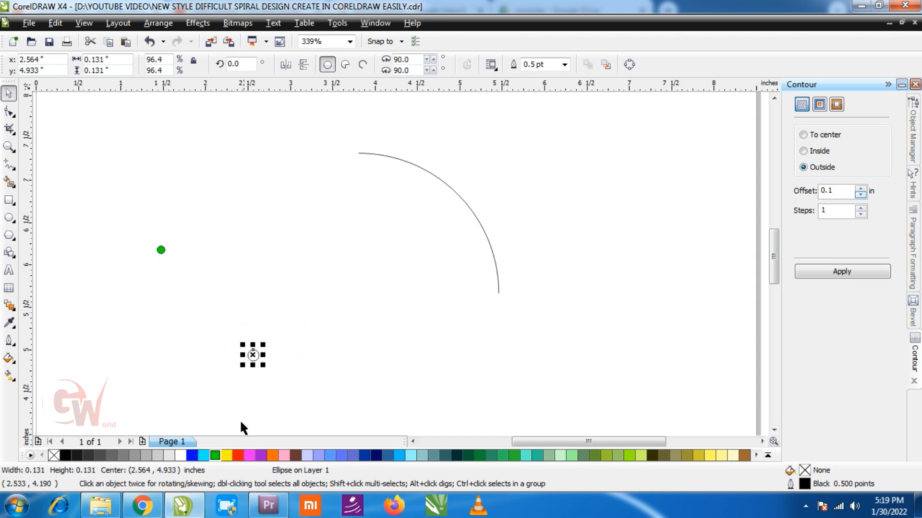
{"action": "left_click", "coordinate": [192, 455]}
Select both small circles and remove their outlines
{"action": "left_click", "coordinate": [129, 217]}
{"action": "left_click_drag", "start_coordinate": [129, 218], "coordinate": [276, 379]}
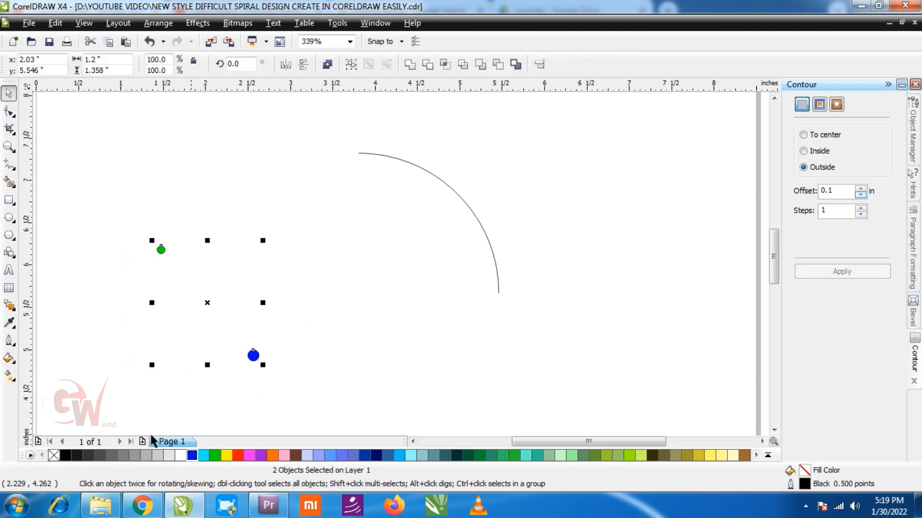
{"action": "right_click", "coordinate": [54, 455]}
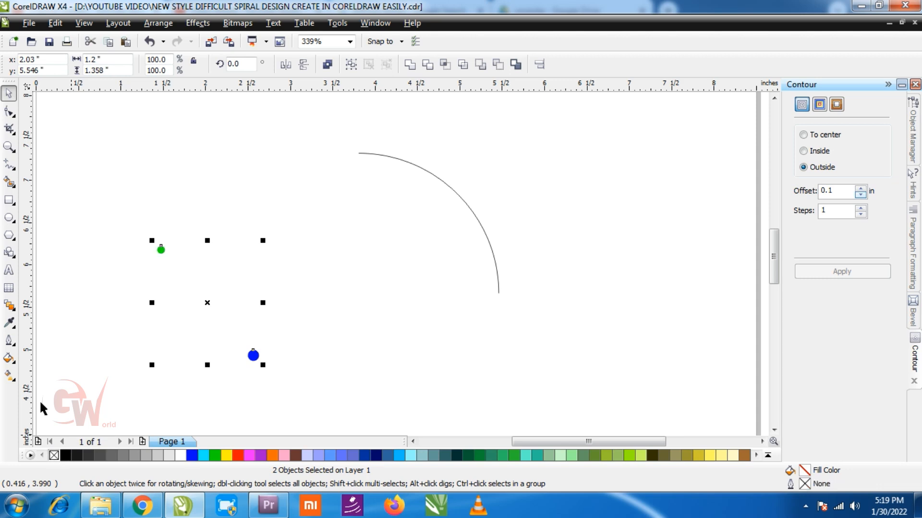
Blend the green circle into the blue circle and attach the blend to the arc as a new path
{"action": "left_click", "coordinate": [9, 305]}
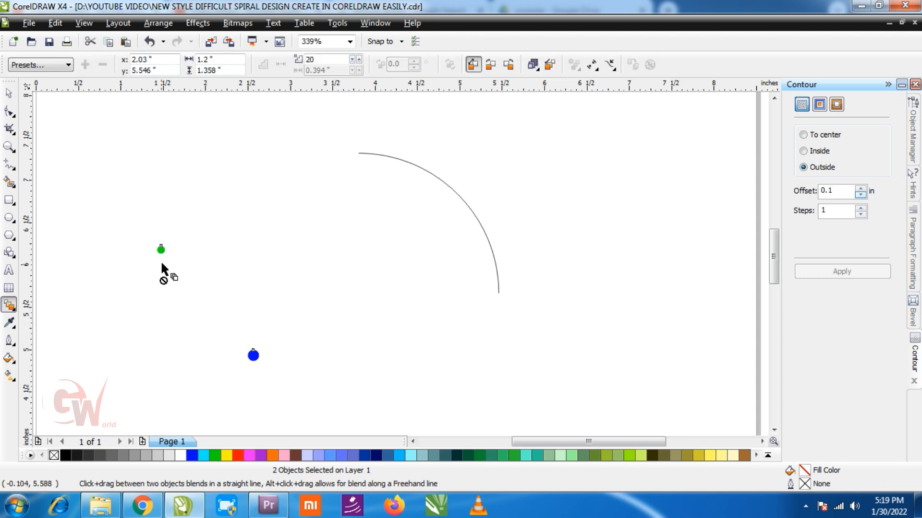
{"action": "left_click_drag", "start_coordinate": [162, 249], "coordinate": [251, 355]}
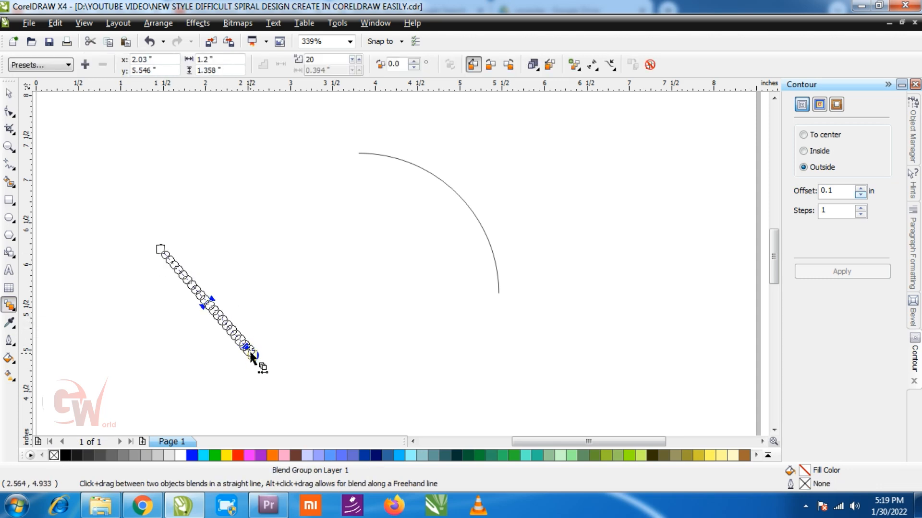
{"action": "left_click", "coordinate": [611, 64]}
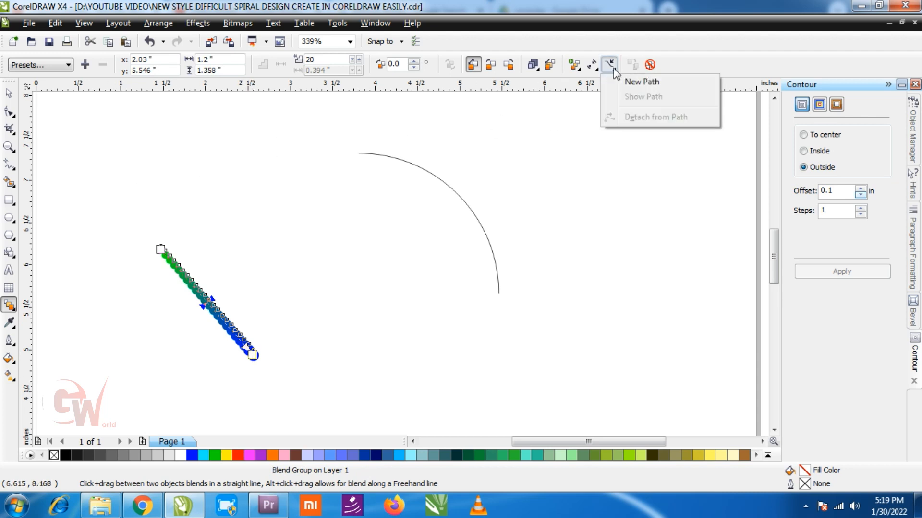
{"action": "left_click", "coordinate": [635, 86]}
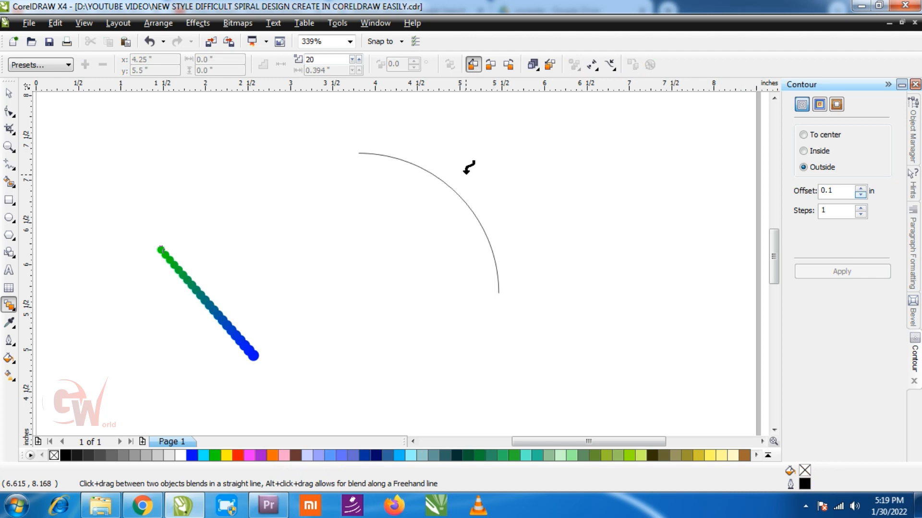
{"action": "left_click", "coordinate": [454, 188]}
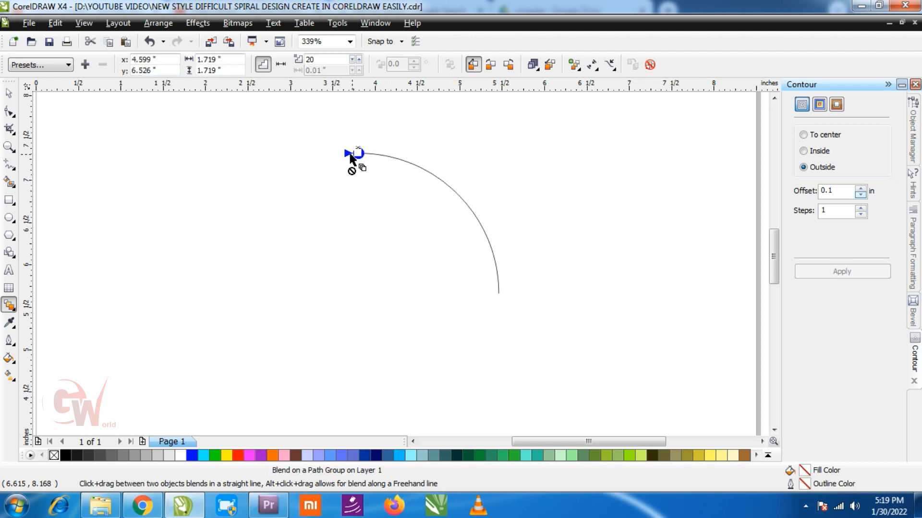
Stretch the blend so it runs along the full length of the arc
{"action": "left_click", "coordinate": [352, 59]}
{"action": "left_click_drag", "start_coordinate": [357, 153], "coordinate": [498, 291]}
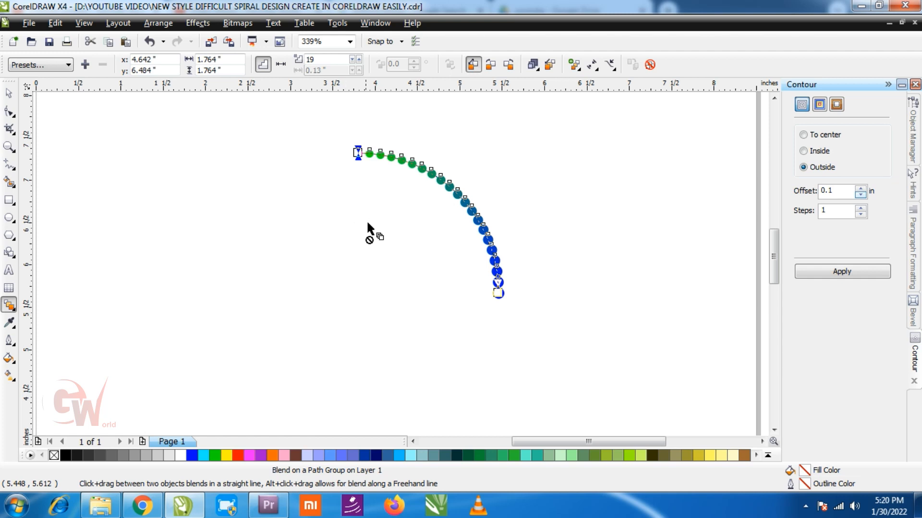
{"action": "left_click", "coordinate": [8, 93]}
{"action": "left_click", "coordinate": [374, 169]}
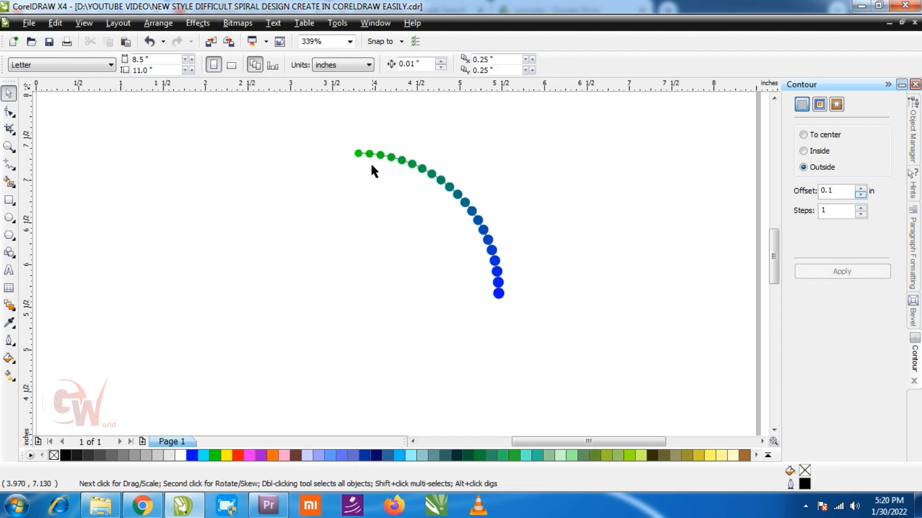
Select the blend on the path and break the blend apart
{"action": "left_click", "coordinate": [358, 153]}
{"action": "scroll", "coordinate": [367, 144], "scroll_direction": "up", "scroll_amount": 5}
{"action": "left_click_drag", "start_coordinate": [336, 287], "coordinate": [321, 320]}
{"action": "scroll", "coordinate": [442, 263], "scroll_direction": "down", "scroll_amount": 3}
{"action": "scroll", "coordinate": [482, 317], "scroll_direction": "down", "scroll_amount": 1}
{"action": "scroll", "coordinate": [445, 326], "scroll_direction": "up", "scroll_amount": 1}
{"action": "left_click", "coordinate": [444, 152]}
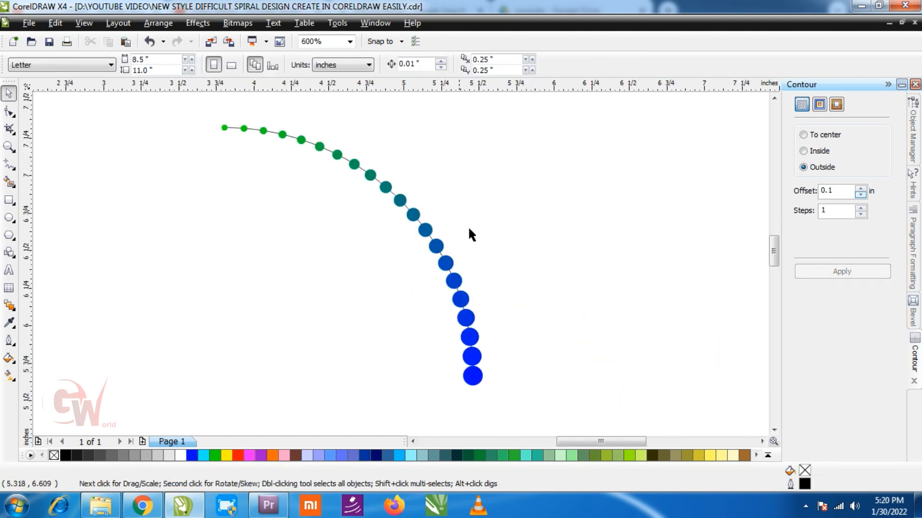
{"action": "left_click", "coordinate": [290, 138]}
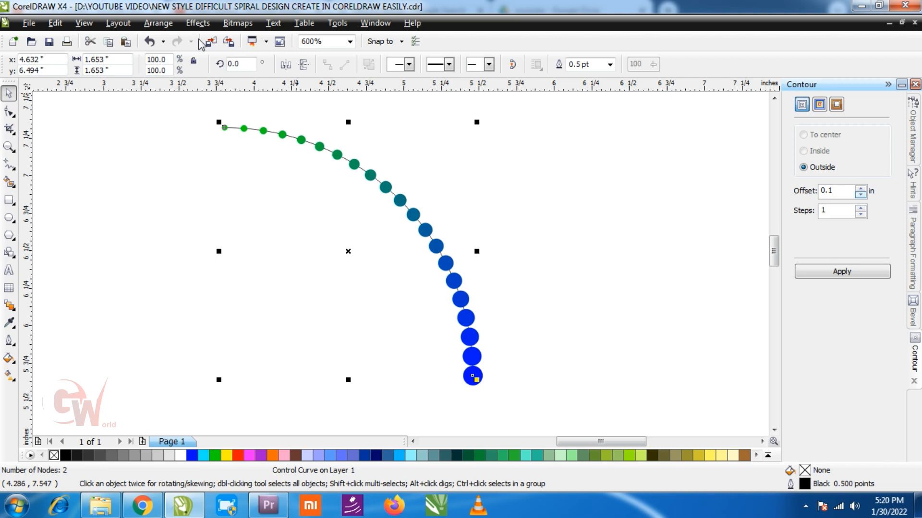
{"action": "left_click_drag", "start_coordinate": [216, 115], "coordinate": [542, 390]}
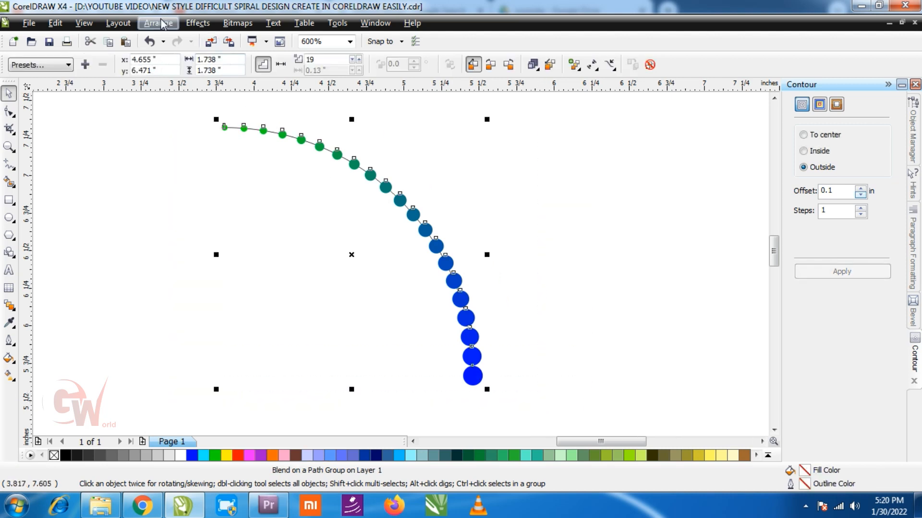
{"action": "left_click", "coordinate": [198, 23]}
{"action": "mouse_move", "coordinate": [158, 23]}
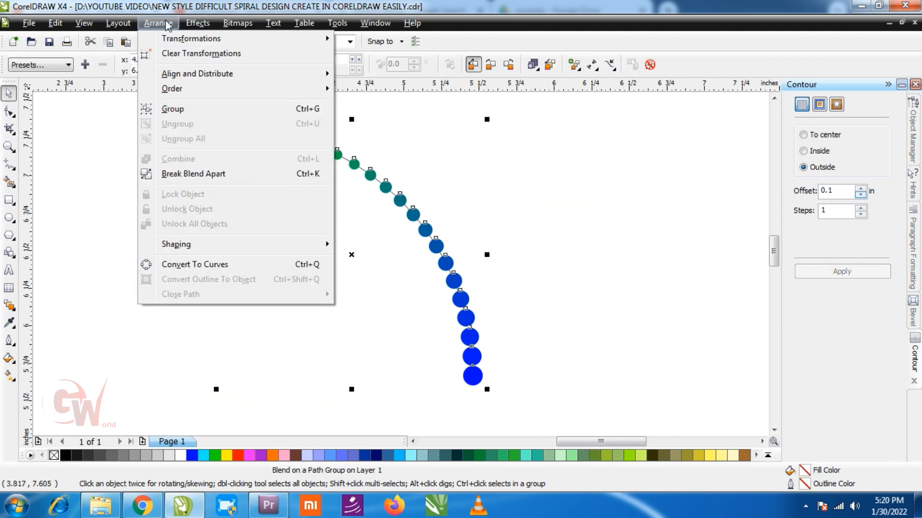
{"action": "left_click", "coordinate": [250, 174]}
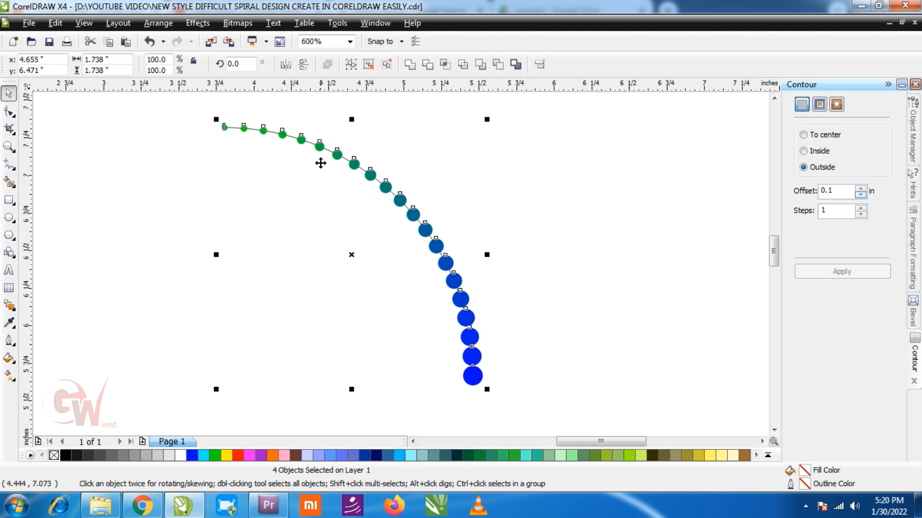
Group the blended circles without the arc and move the group away from the arc
{"action": "scroll", "coordinate": [314, 125], "scroll_direction": "up", "scroll_amount": 2}
{"action": "left_click", "coordinate": [376, 246], "text": "shift"}
{"action": "scroll", "coordinate": [402, 264], "scroll_direction": "down", "scroll_amount": 3}
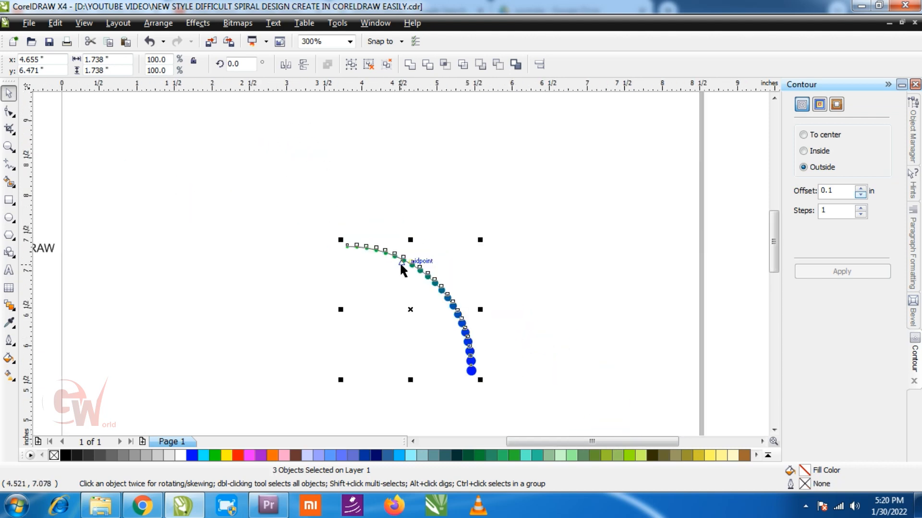
{"action": "left_click", "coordinate": [351, 64]}
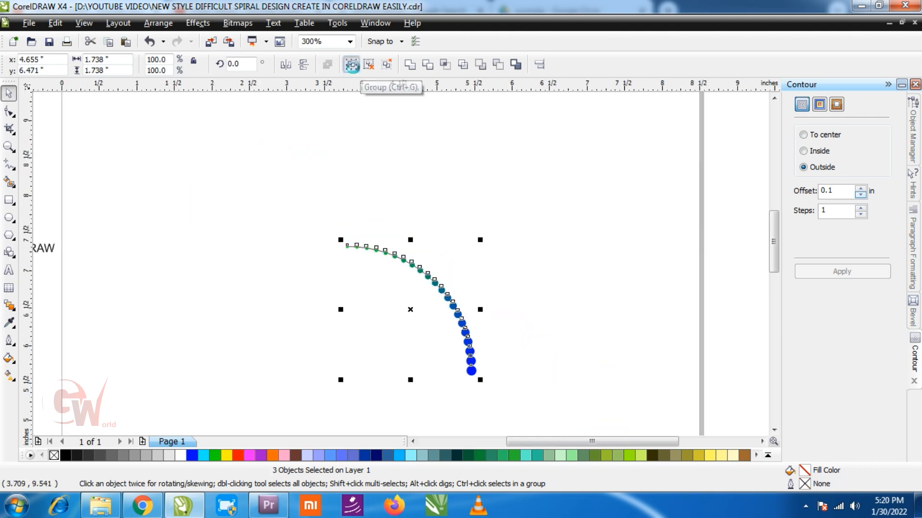
{"action": "left_click_drag", "start_coordinate": [422, 270], "coordinate": [313, 302]}
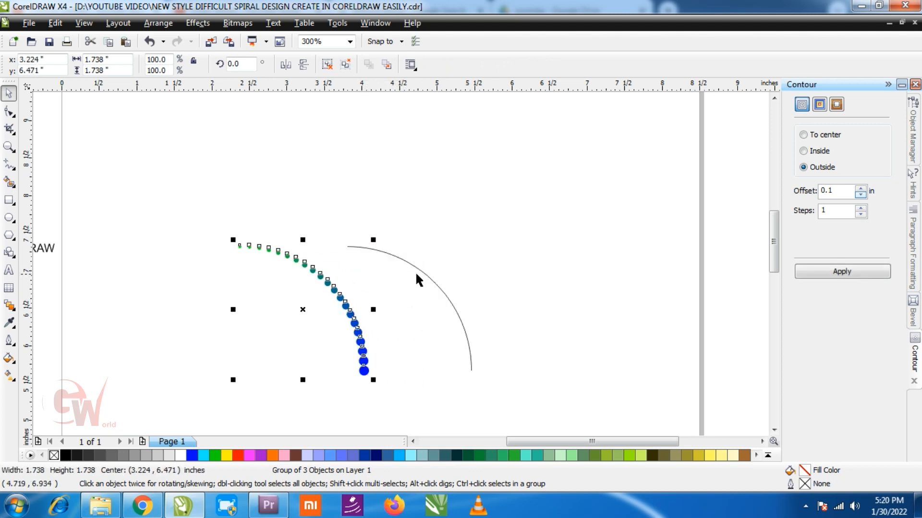
Undo the last move and delete the arc path from beneath the blended circles
{"action": "key", "text": "ctrl+z"}
{"action": "scroll", "coordinate": [417, 275], "scroll_direction": "up", "scroll_amount": 2}
{"action": "left_click", "coordinate": [390, 211]}
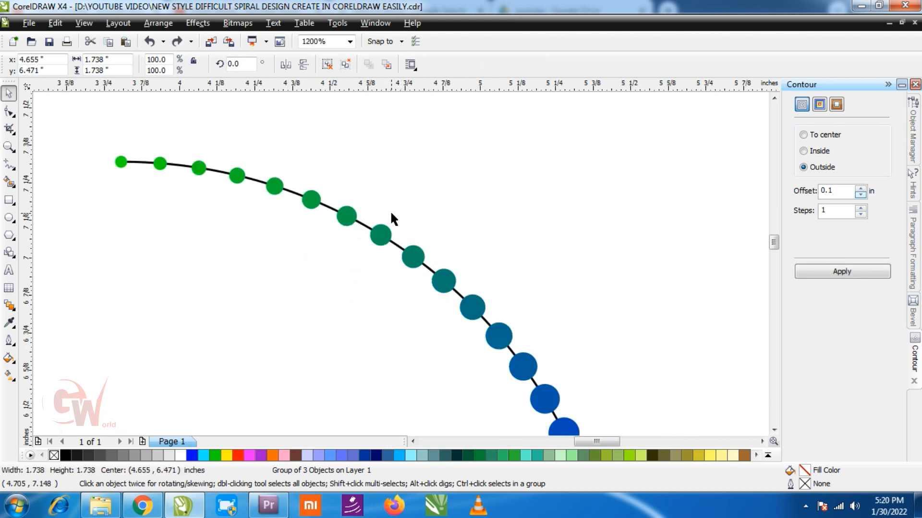
{"action": "left_click", "coordinate": [393, 244]}
{"action": "key", "text": "Delete"}
Duplicate the circle group rotated 180° and place it opposite the original to form a half ring
{"action": "scroll", "coordinate": [402, 263], "scroll_direction": "down", "scroll_amount": 2}
{"action": "left_click_drag", "start_coordinate": [500, 217], "coordinate": [408, 308]}
{"action": "left_click", "coordinate": [424, 270]}
{"action": "left_click_drag", "start_coordinate": [424, 270], "coordinate": [440, 194]}
{"action": "left_click_drag", "start_coordinate": [494, 154], "coordinate": [324, 343]}
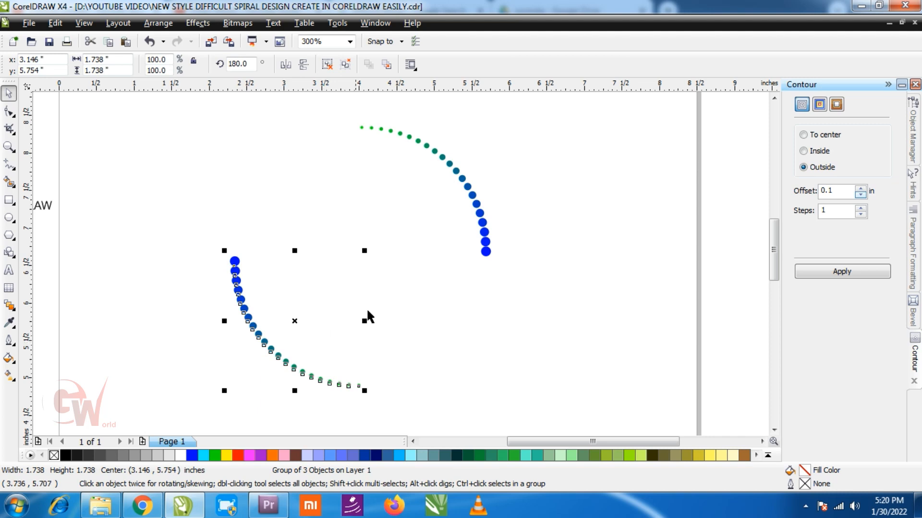
Select both circle groups and duplicate them rotated 90° to complete a full ring
{"action": "left_click_drag", "start_coordinate": [485, 128], "coordinate": [226, 311]}
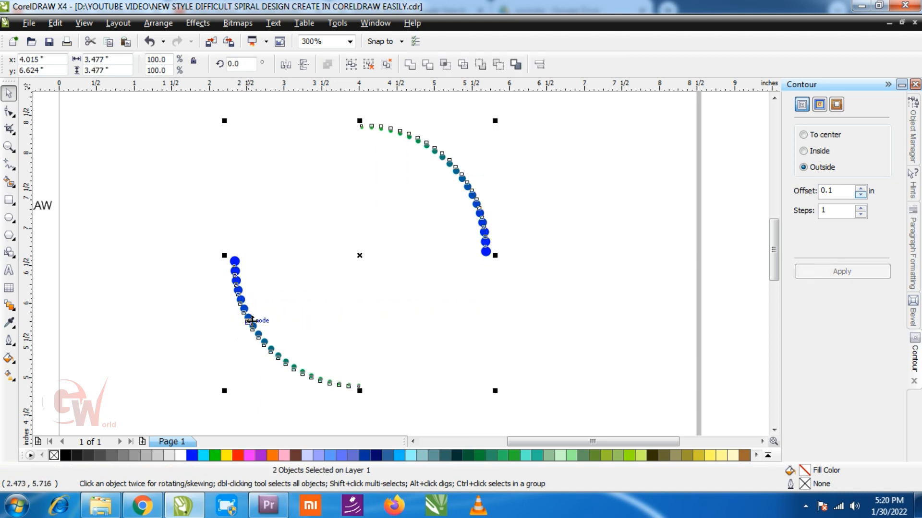
{"action": "left_click", "coordinate": [482, 250]}
{"action": "left_click_drag", "start_coordinate": [498, 123], "coordinate": [472, 359]}
{"action": "left_click", "coordinate": [575, 272]}
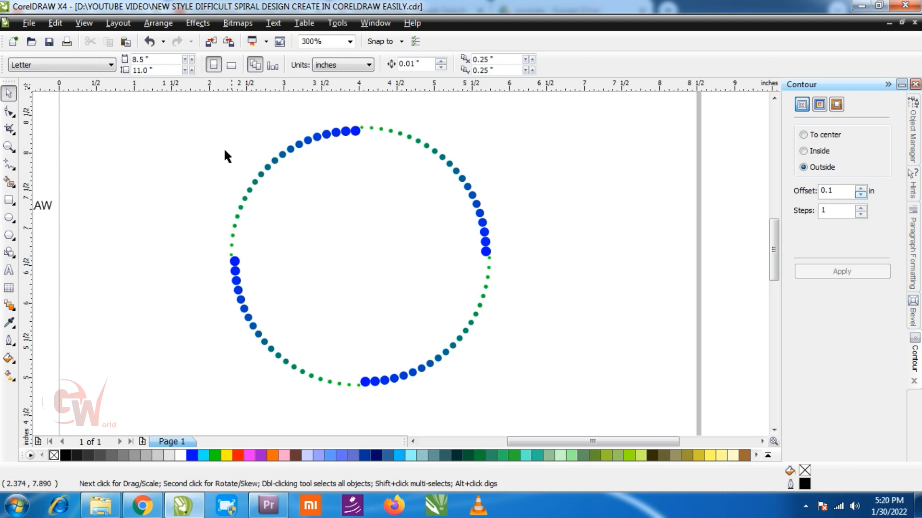
Group the four arcs and repeat scaled-down duplicates of the ring toward the center to fill it
{"action": "left_click_drag", "start_coordinate": [205, 137], "coordinate": [518, 338]}
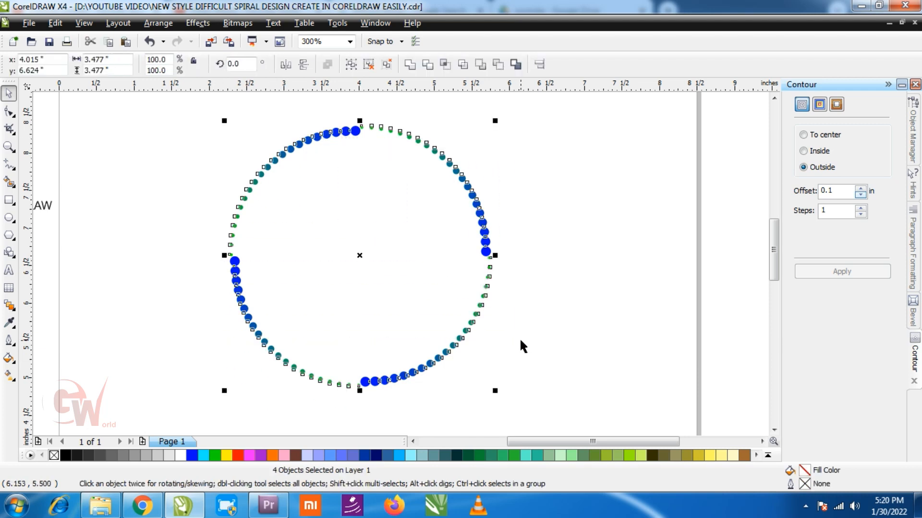
{"action": "left_click", "coordinate": [351, 64]}
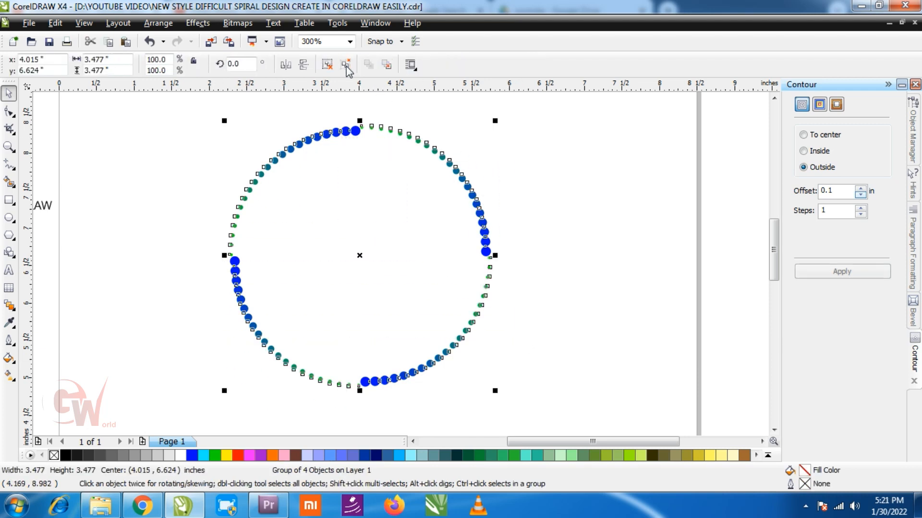
{"action": "left_click_drag", "start_coordinate": [498, 124], "coordinate": [501, 132]}
{"action": "key", "text": "ctrl+z"}
{"action": "key", "text": "ctrl+r"}
{"action": "key", "text": "ctrl+r"}
{"action": "key", "text": "ctrl+r"}
{"action": "key", "text": "ctrl+r"}
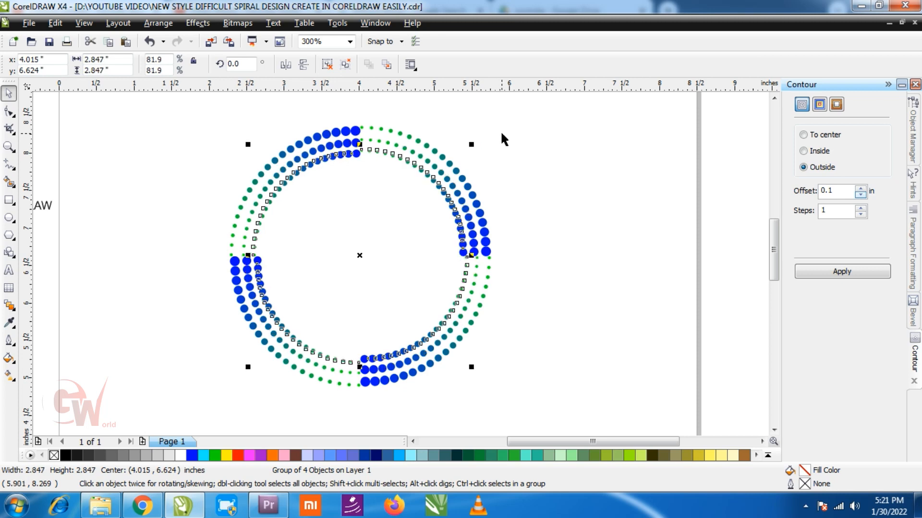
{"action": "key", "text": "ctrl+r"}
{"action": "key", "text": "ctrl+r"}
{"action": "key", "text": "ctrl+r"}
{"action": "key", "text": "ctrl+r"}
{"action": "key", "text": "ctrl+r"}
{"action": "key", "text": "ctrl+r"}
{"action": "key", "text": "ctrl+r"}
{"action": "key", "text": "ctrl+r"}
{"action": "key", "text": "ctrl+r"}
{"action": "key", "text": "ctrl+r"}
{"action": "key", "text": "ctrl+r"}
{"action": "key", "text": "ctrl+r"}
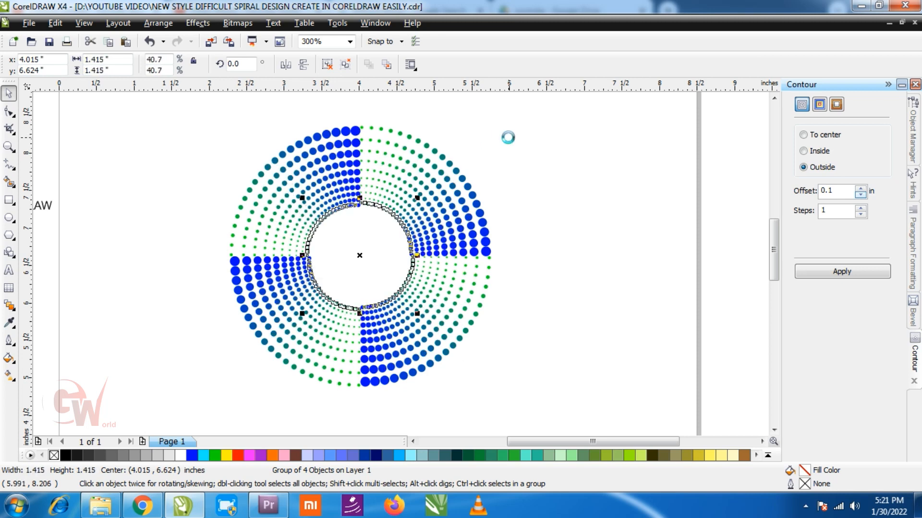
{"action": "key", "text": "ctrl+r"}
{"action": "key", "text": "ctrl+r"}
{"action": "key", "text": "ctrl+r"}
{"action": "key", "text": "ctrl+r"}
{"action": "key", "text": "ctrl+r"}
{"action": "key", "text": "ctrl+r"}
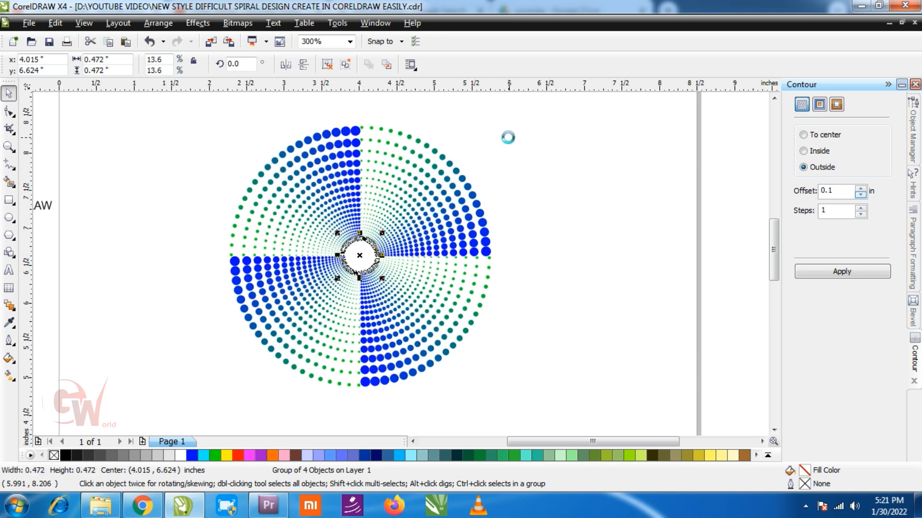
Select all the concentric rings and group them together
{"action": "left_click", "coordinate": [590, 164]}
{"action": "left_click_drag", "start_coordinate": [214, 109], "coordinate": [521, 343]}
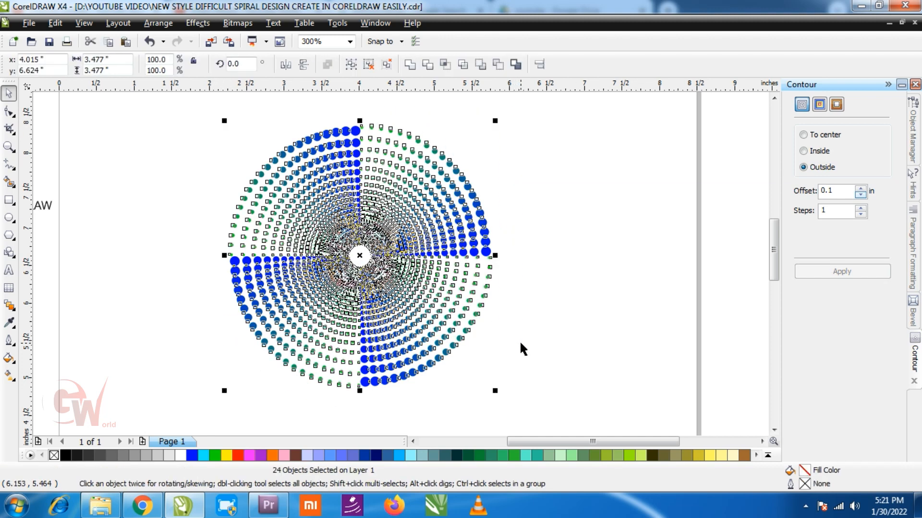
{"action": "left_click", "coordinate": [350, 64]}
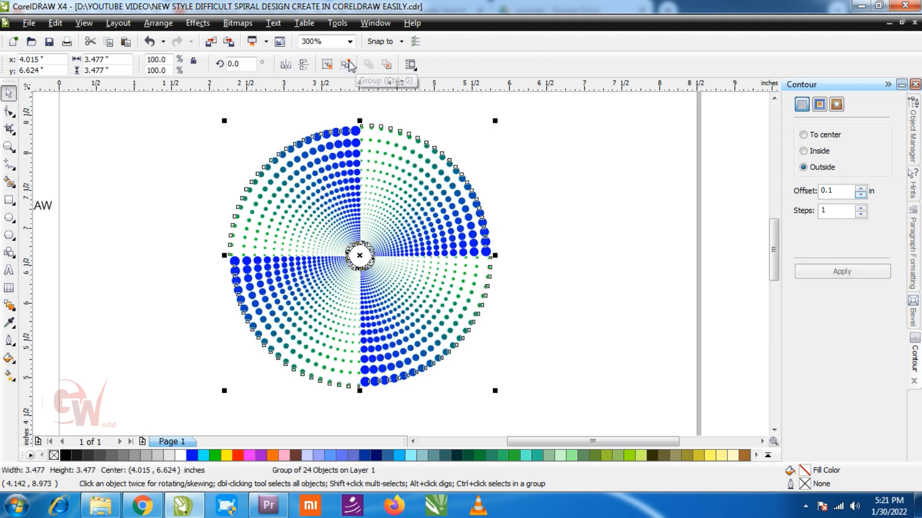
Apply a counterclockwise Twister distortion with 1 complete rotation to the grouped rings
{"action": "left_click", "coordinate": [519, 212]}
{"action": "left_click_drag", "start_coordinate": [539, 182], "coordinate": [288, 310]}
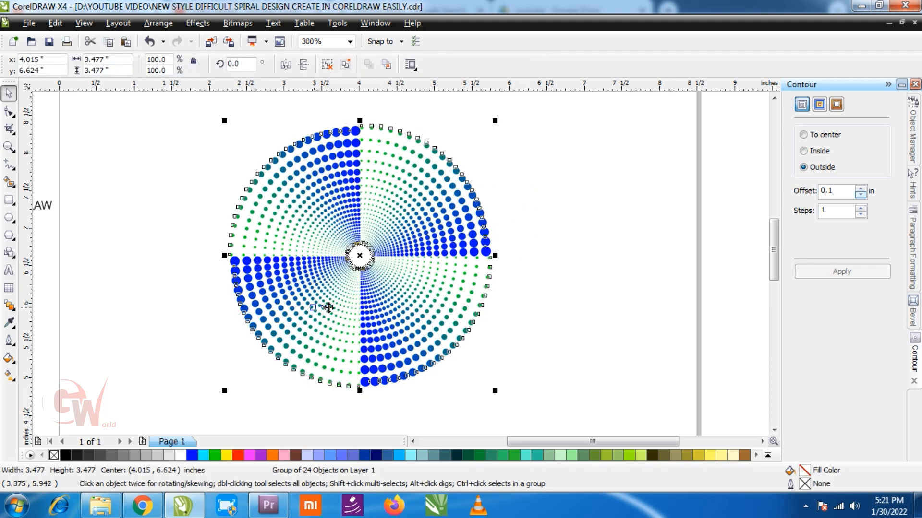
{"action": "left_click", "coordinate": [16, 308]}
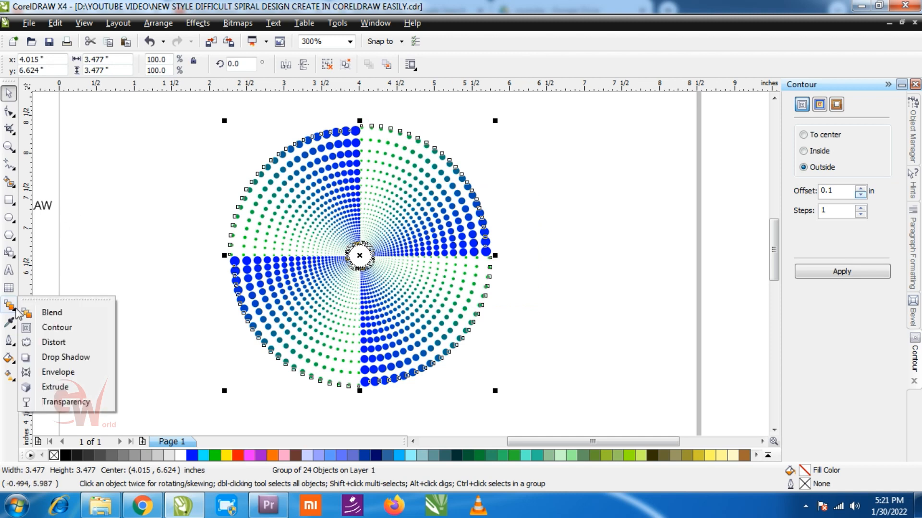
{"action": "left_click", "coordinate": [52, 343]}
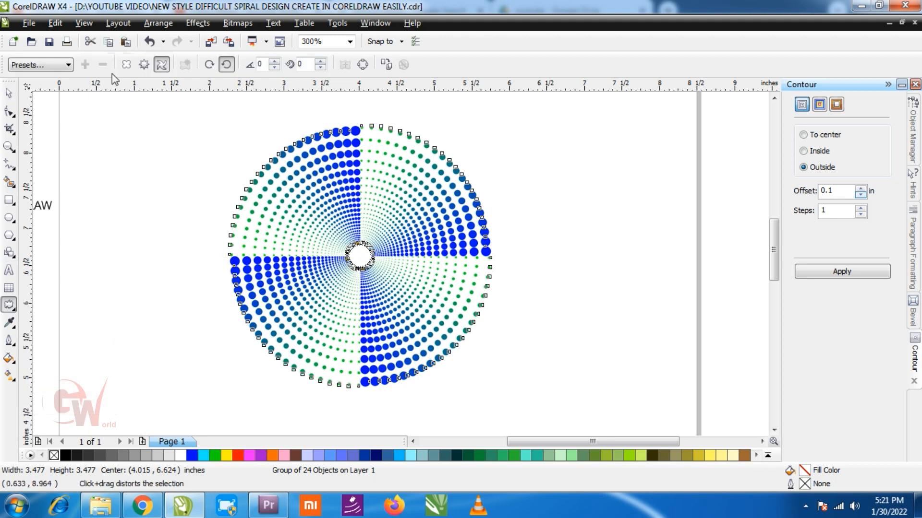
{"action": "left_click", "coordinate": [160, 70]}
{"action": "left_click", "coordinate": [227, 65]}
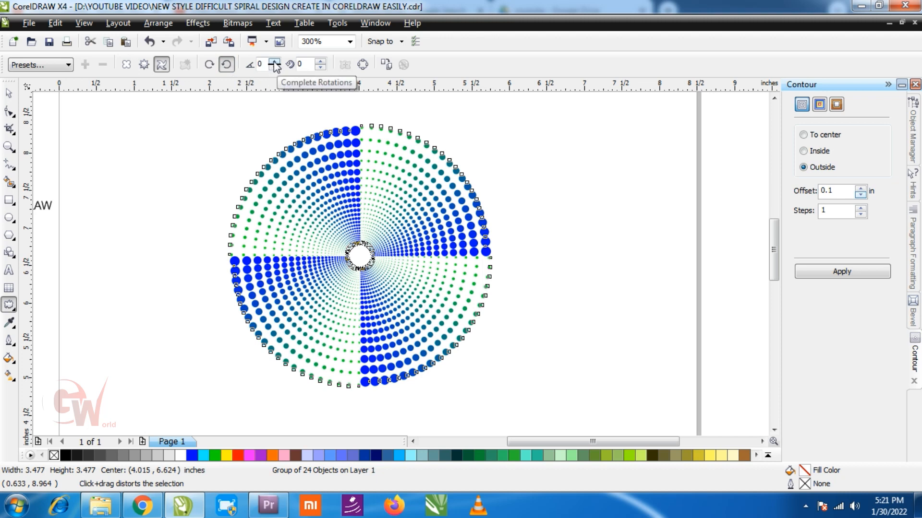
{"action": "left_click", "coordinate": [274, 63]}
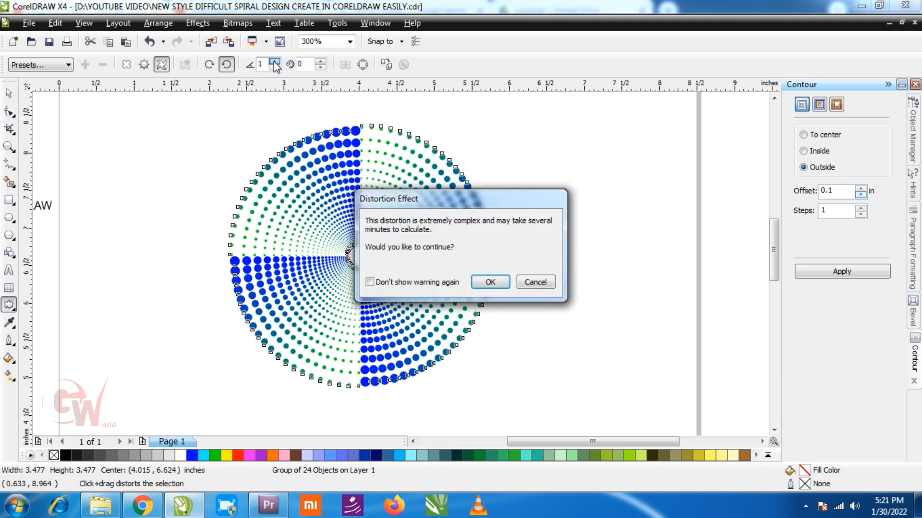
{"action": "left_click", "coordinate": [490, 282]}
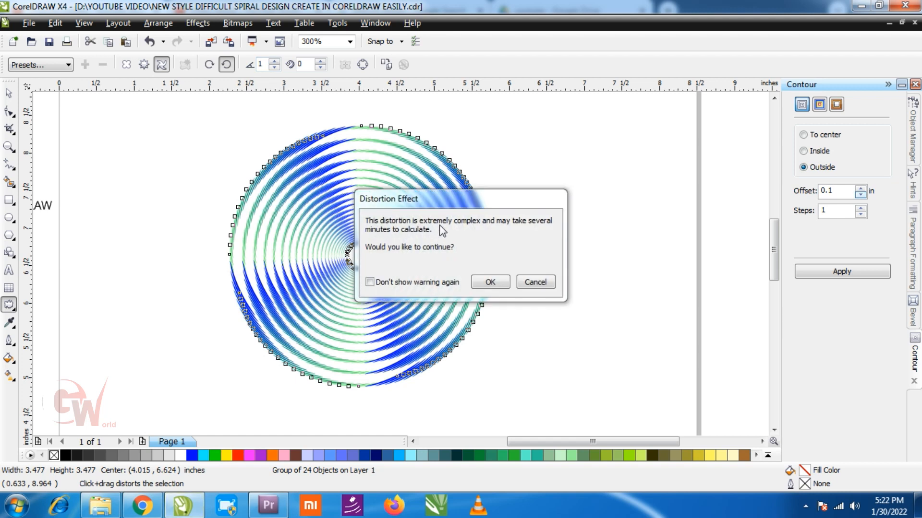
{"action": "left_click_drag", "start_coordinate": [449, 208], "coordinate": [612, 172]}
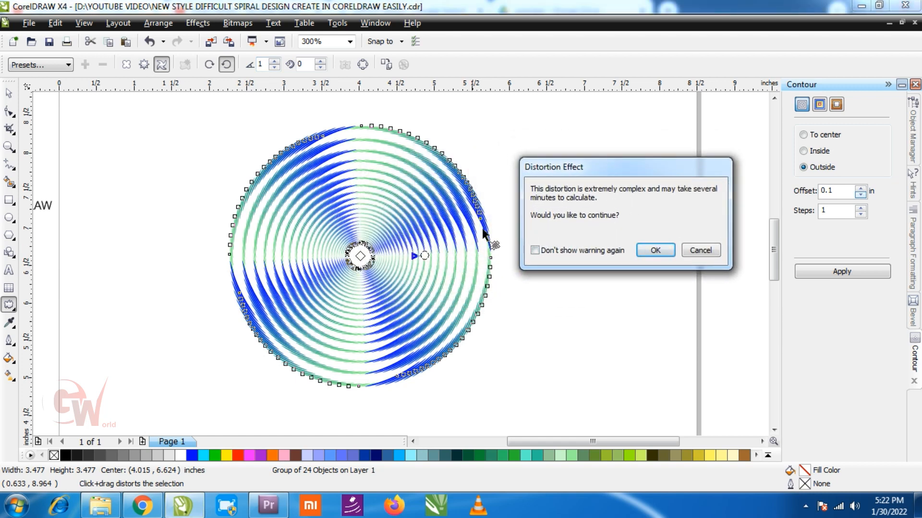
{"action": "left_click", "coordinate": [653, 251]}
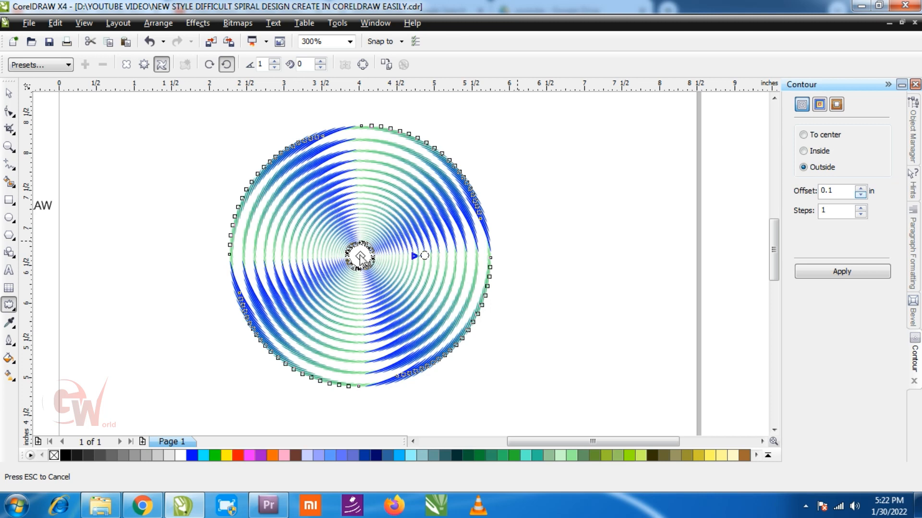
{"action": "left_click_drag", "start_coordinate": [360, 257], "coordinate": [360, 256]}
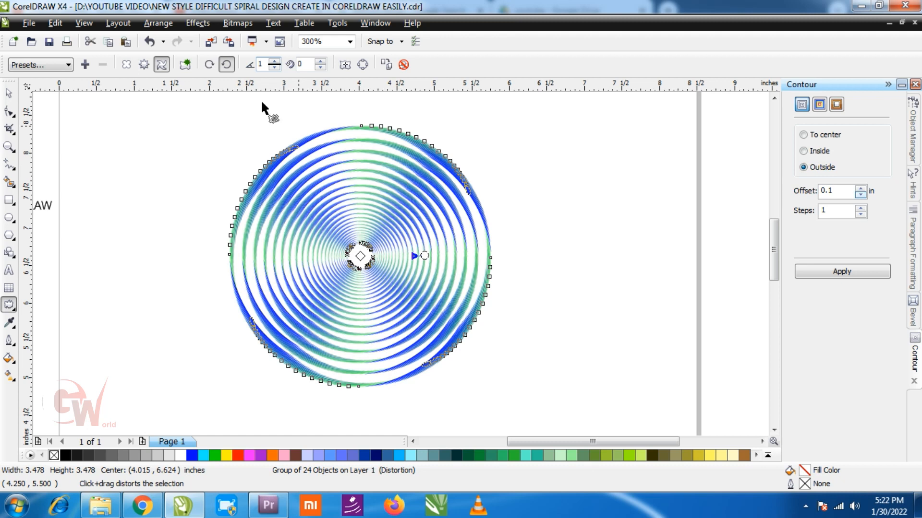
Deselect the design and zoom in to inspect the twisted spiral details
{"action": "left_click", "coordinate": [8, 93]}
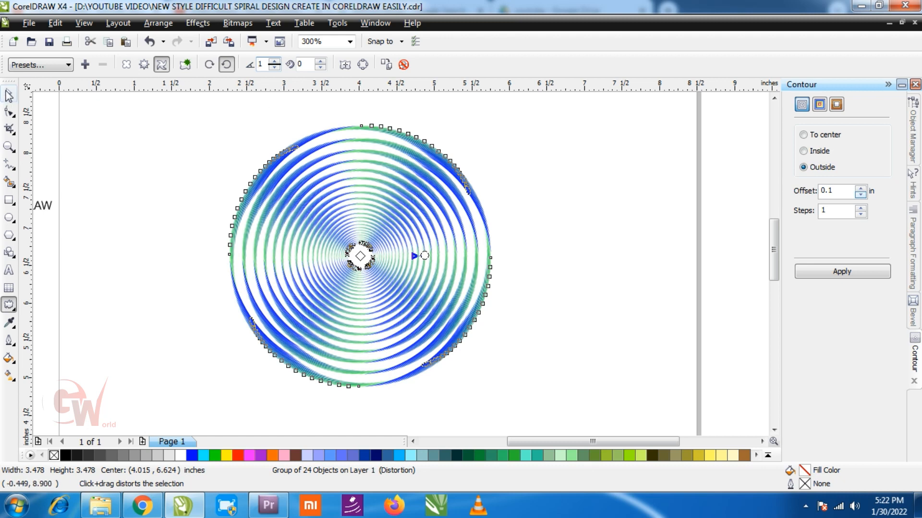
{"action": "left_click", "coordinate": [144, 247]}
{"action": "scroll", "coordinate": [401, 268], "scroll_direction": "up", "scroll_amount": 2}
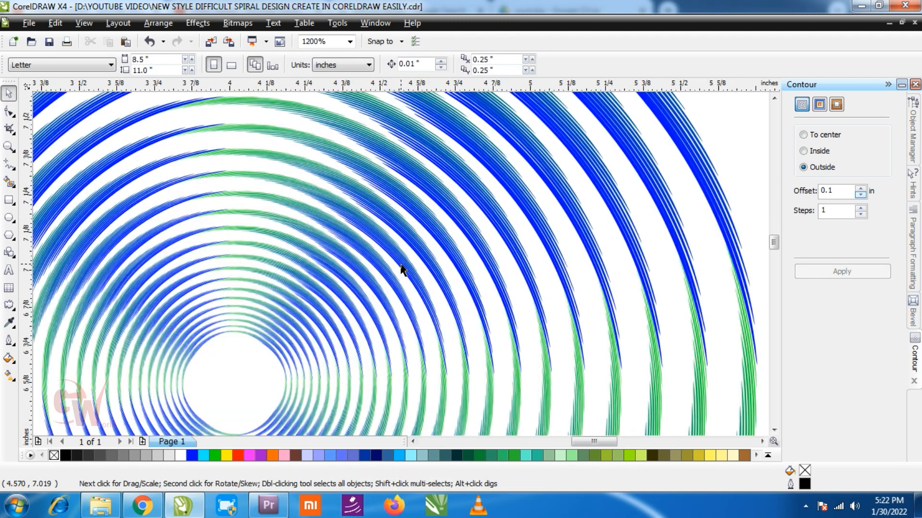
{"action": "scroll", "coordinate": [401, 268], "scroll_direction": "up", "scroll_amount": 1}
{"action": "scroll", "coordinate": [402, 269], "scroll_direction": "up", "scroll_amount": 1}
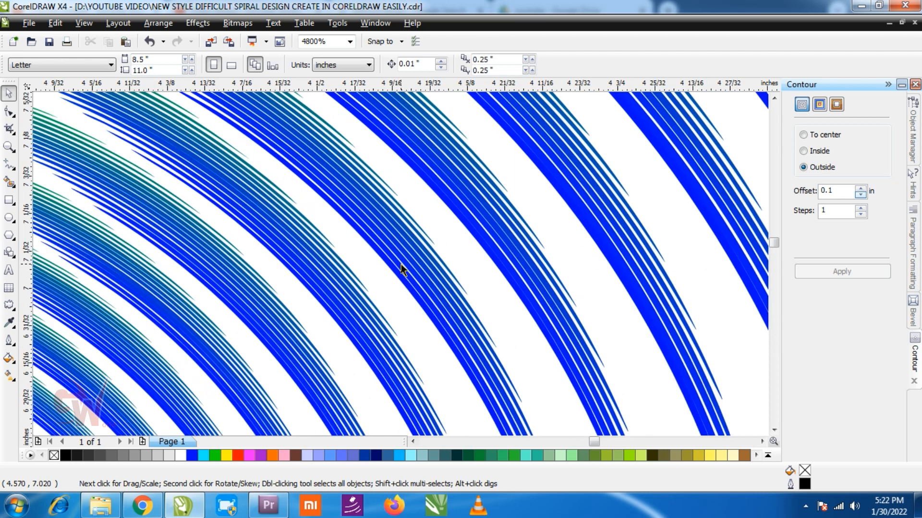
{"action": "scroll", "coordinate": [402, 269], "scroll_direction": "down", "scroll_amount": 4}
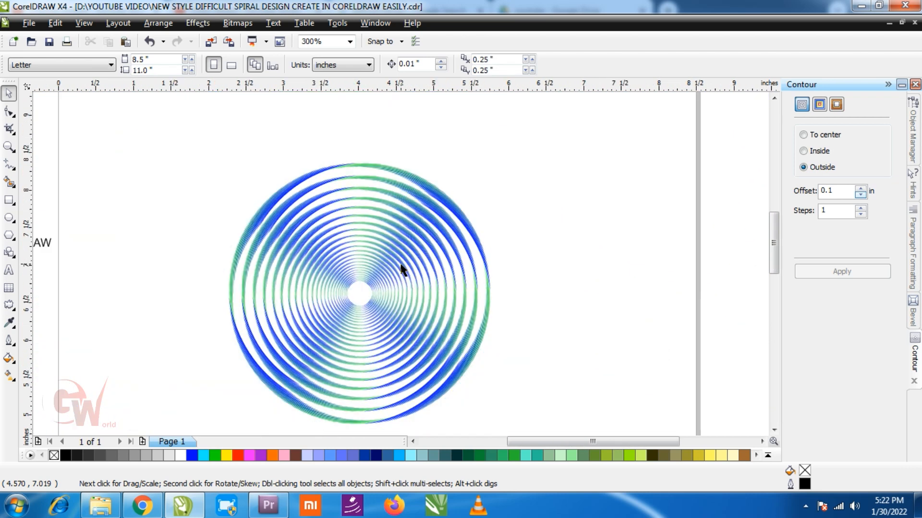
Zoom to the spiral design and view it in full-screen preview
{"action": "left_click_drag", "start_coordinate": [165, 138], "coordinate": [526, 407]}
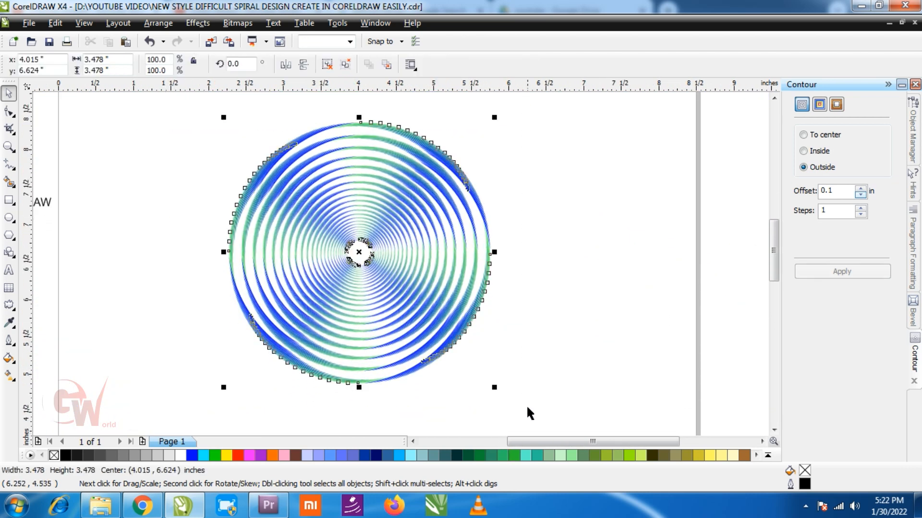
{"action": "key", "text": "shift+F2"}
{"action": "left_click", "coordinate": [602, 214]}
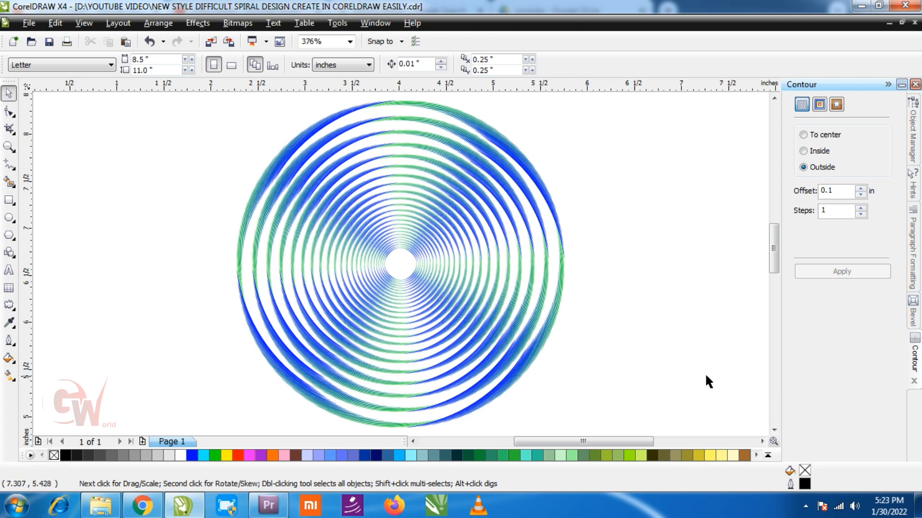
{"action": "key", "text": "F9"}
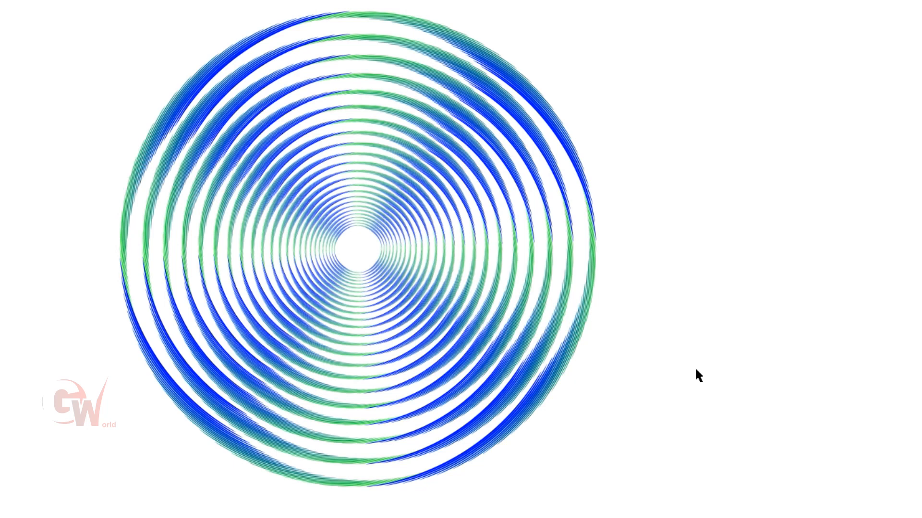